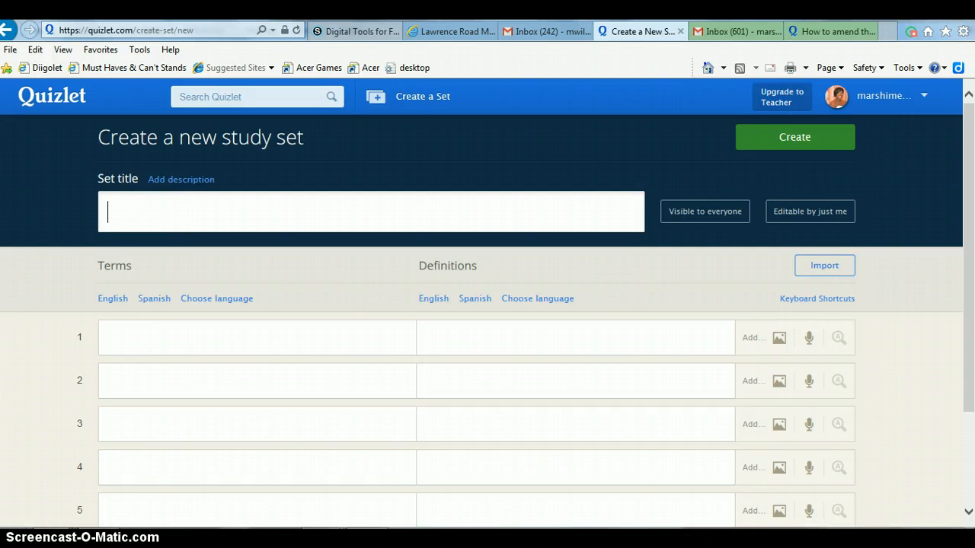
# - Title the new study set American Revolution and set English for both the terms and the definitions
pyautogui.write('American Revolution')
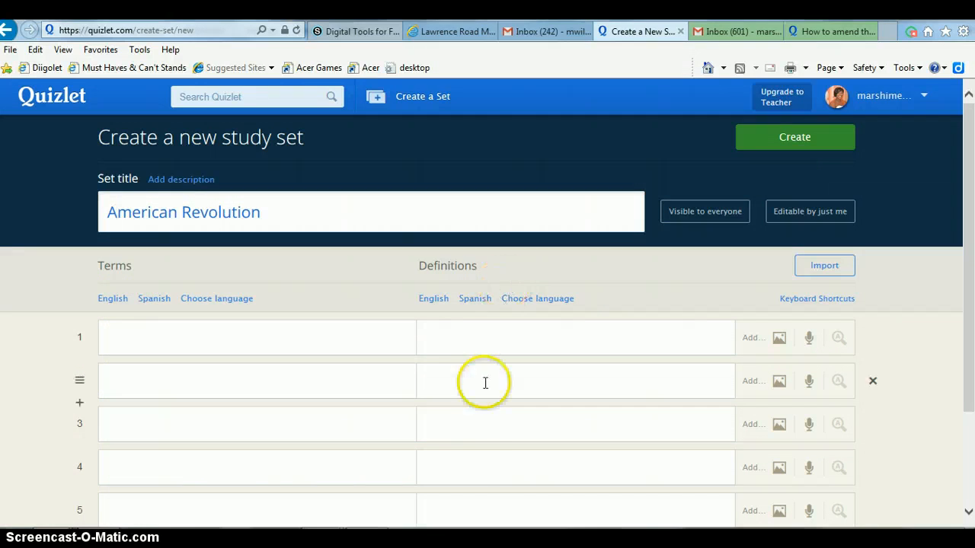
pyautogui.click(112, 299)
pyautogui.click(426, 299)
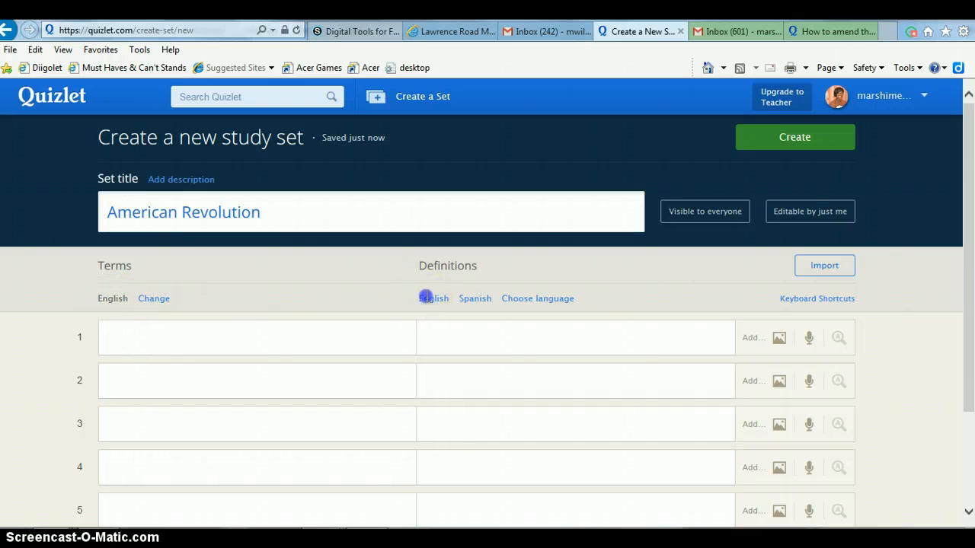
# - Enter the cards First battle / Battle at Bunker Hill and independence / freedom, plus the third term "listed natural rights of life liberty and pursuit of happiness"
pyautogui.click(239, 343)
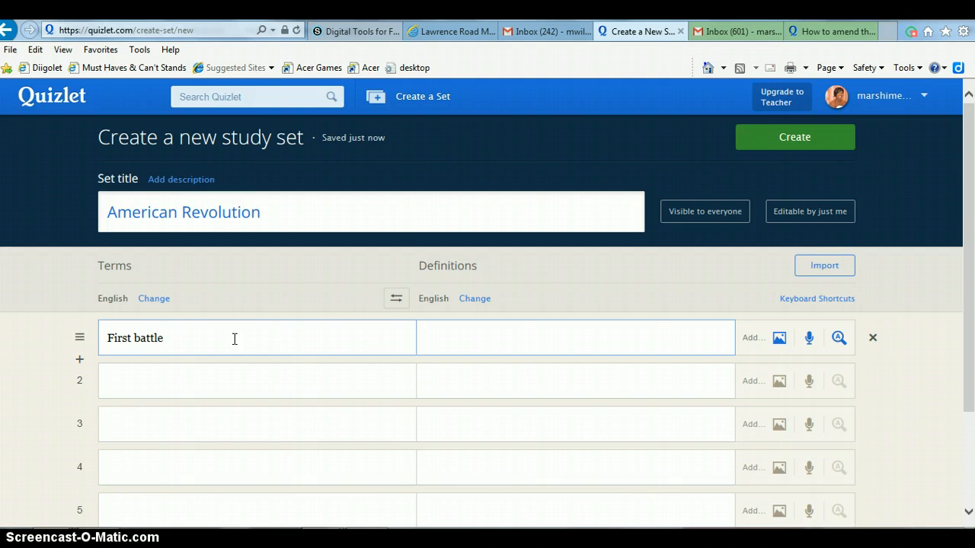
pyautogui.click(464, 337)
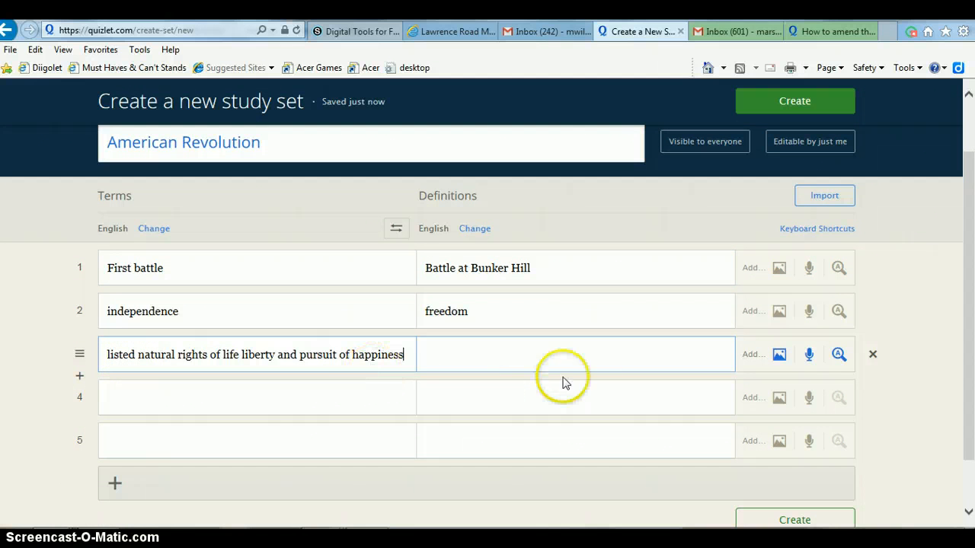
# - Find a picture of the Declaration of Independence and attach it as the third card's definition
pyautogui.click(779, 355)
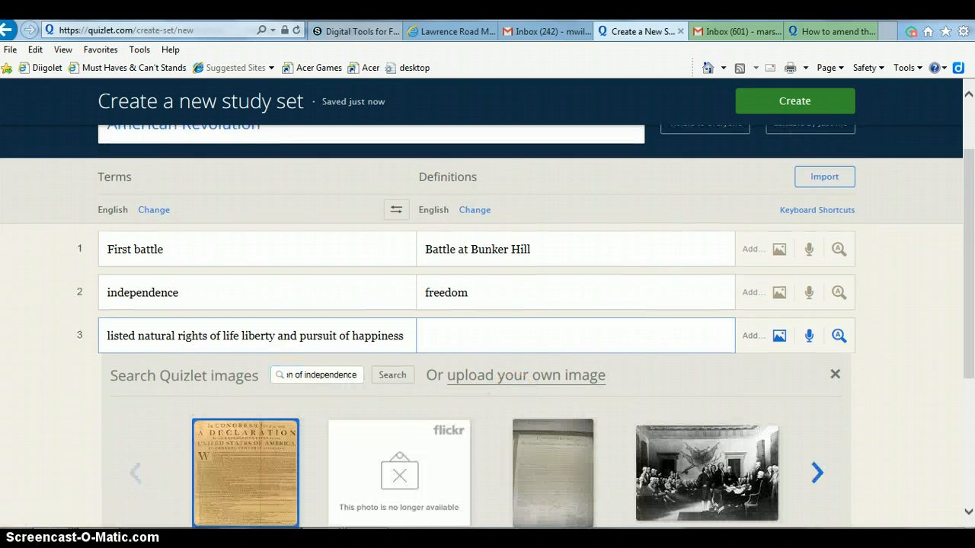
pyautogui.click(242, 484)
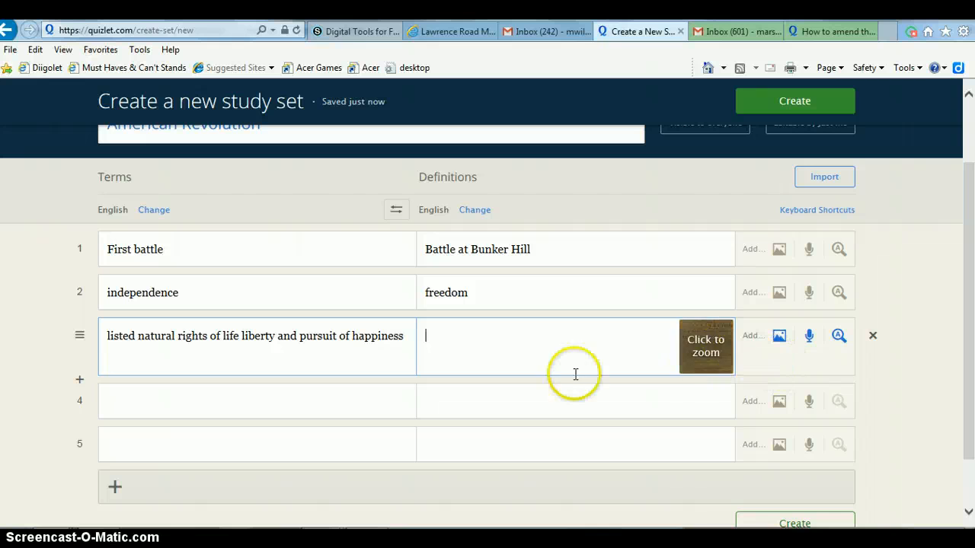
pyautogui.click(783, 342)
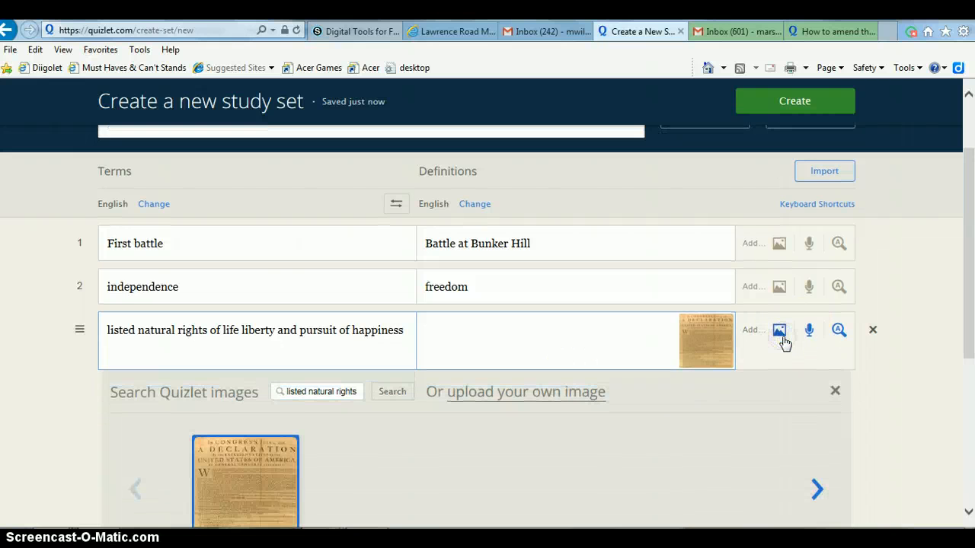
pyautogui.click(835, 392)
# - Finish and create the American Revolution study set
pyautogui.click(969, 148)
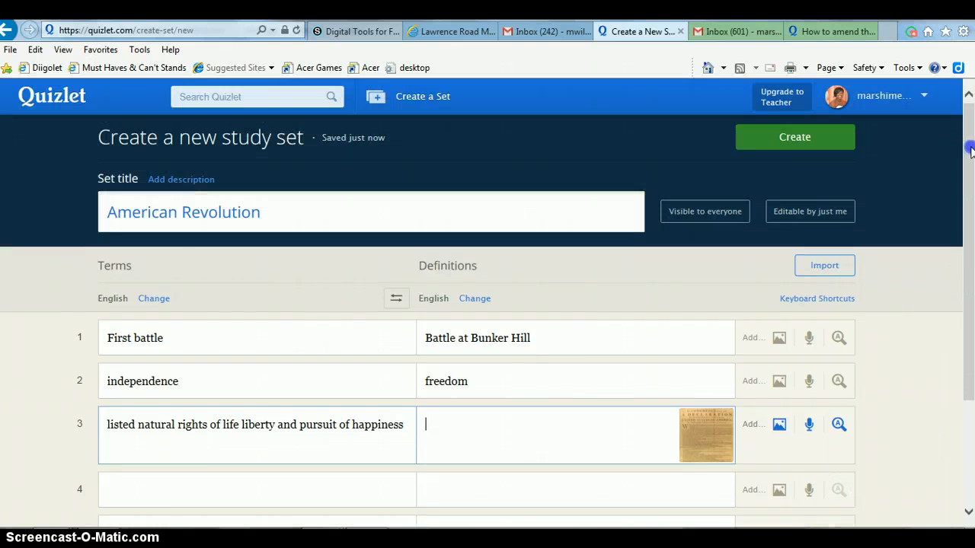
pyautogui.scroll(-2, 970, 152)
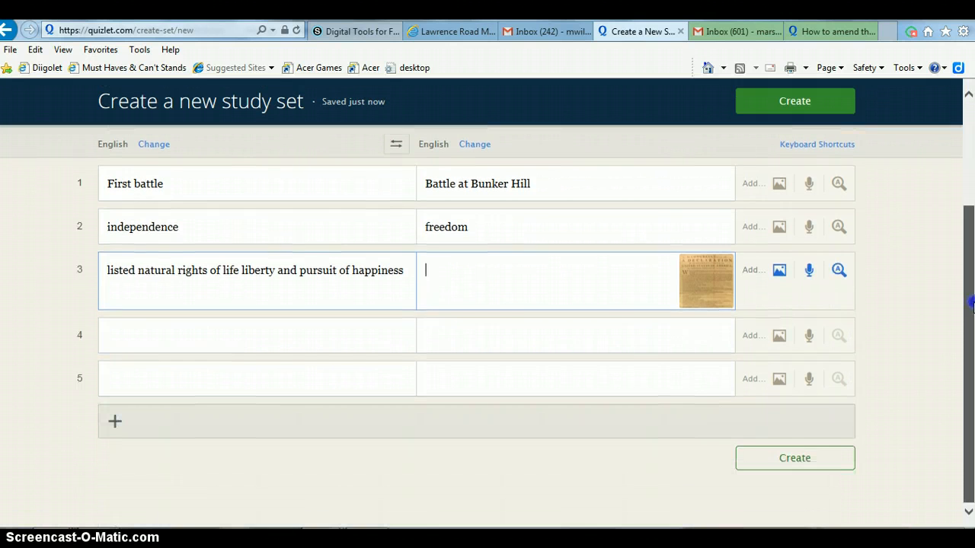
pyautogui.click(796, 459)
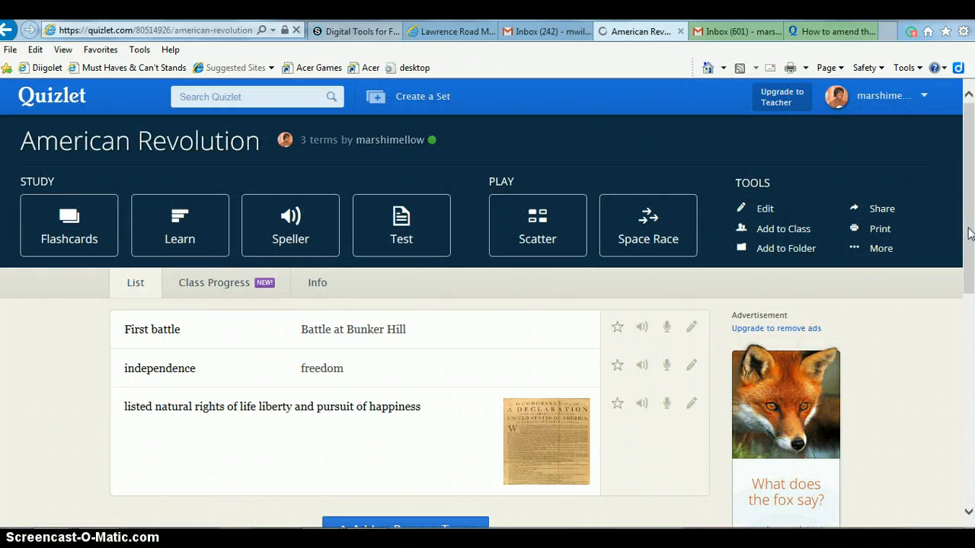
# - View both sides of the set's three flashcards, and open its practice test
pyautogui.scroll(-1, 969, 232)
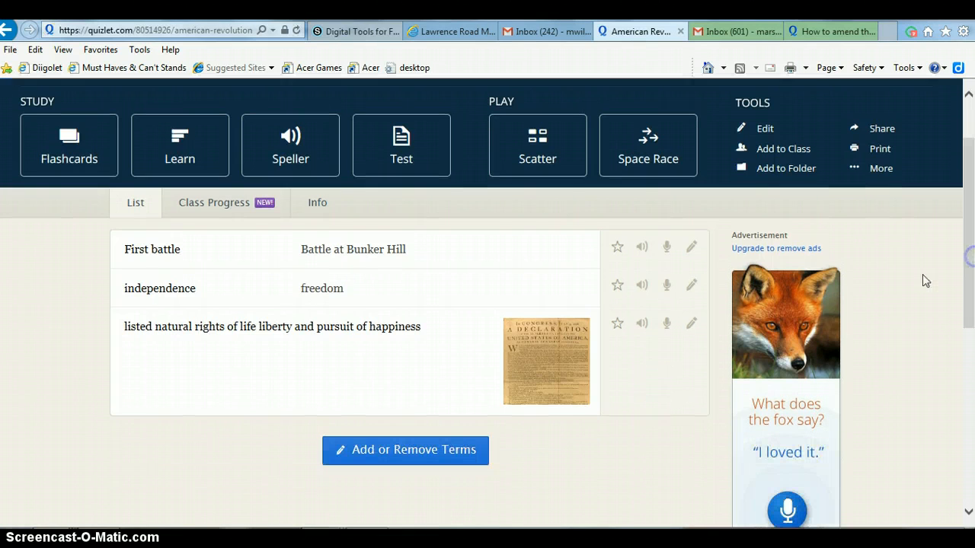
pyautogui.click(968, 261)
pyautogui.scroll(1, 969, 264)
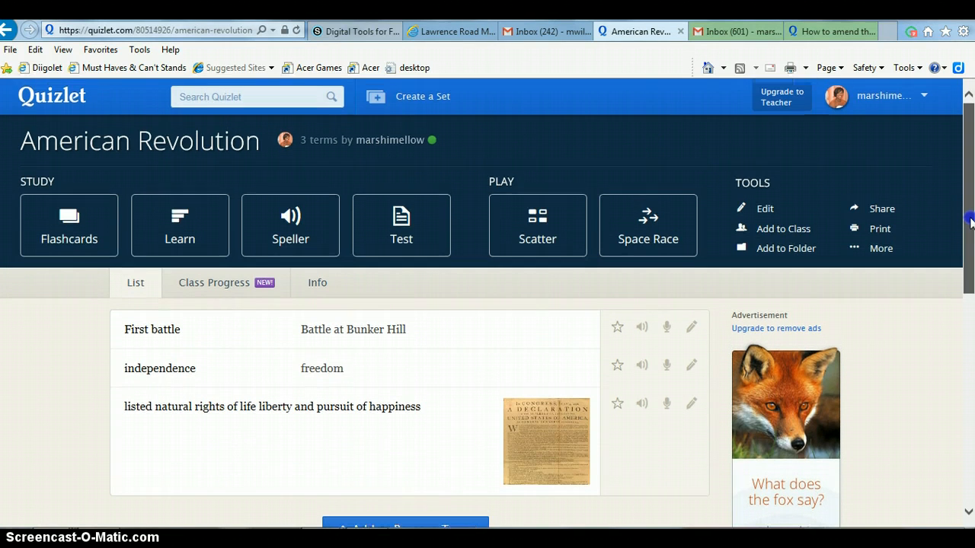
pyautogui.click(90, 241)
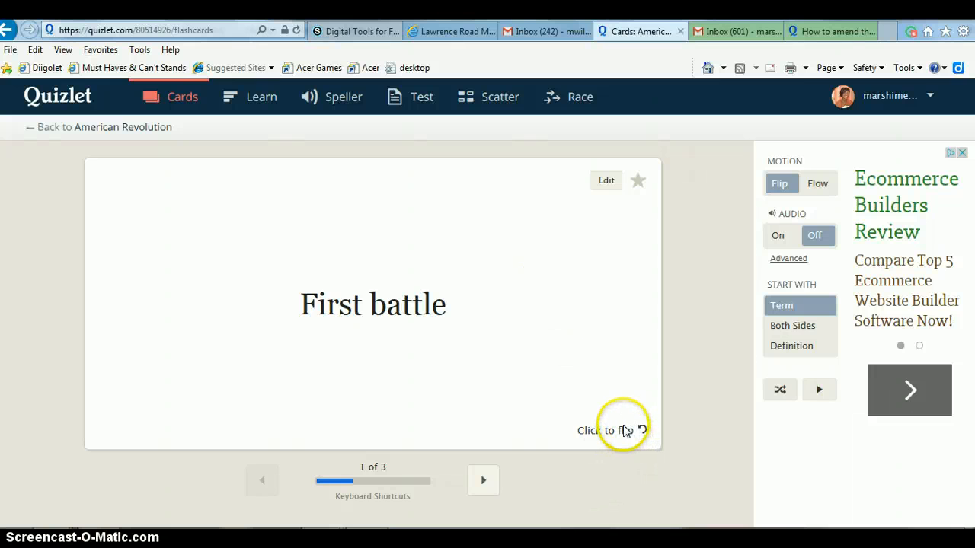
pyautogui.click(608, 397)
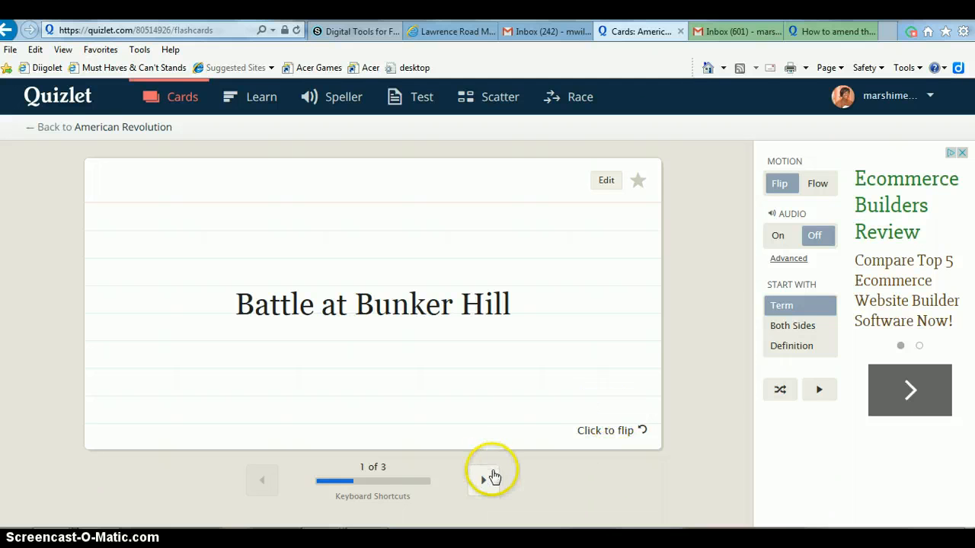
pyautogui.click(485, 482)
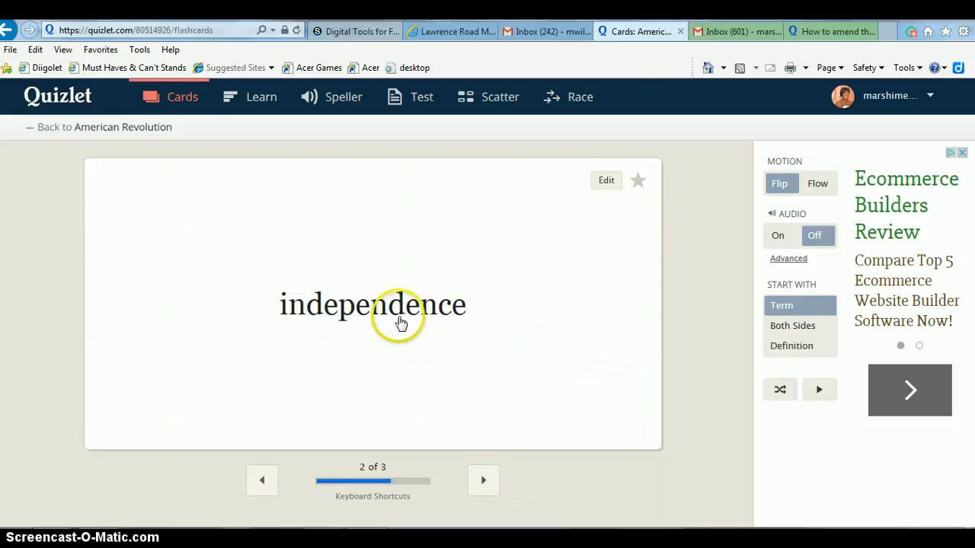
pyautogui.click(576, 392)
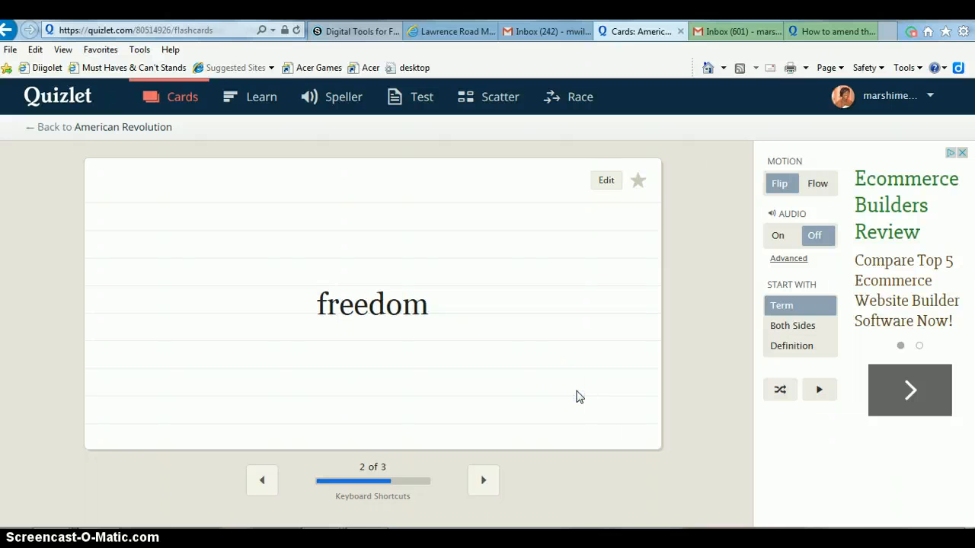
pyautogui.click(483, 478)
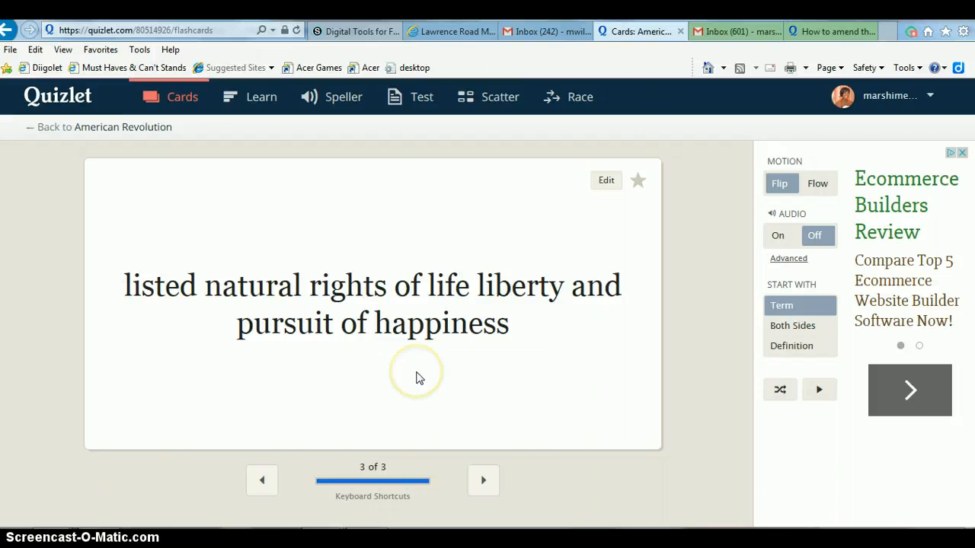
pyautogui.click(553, 388)
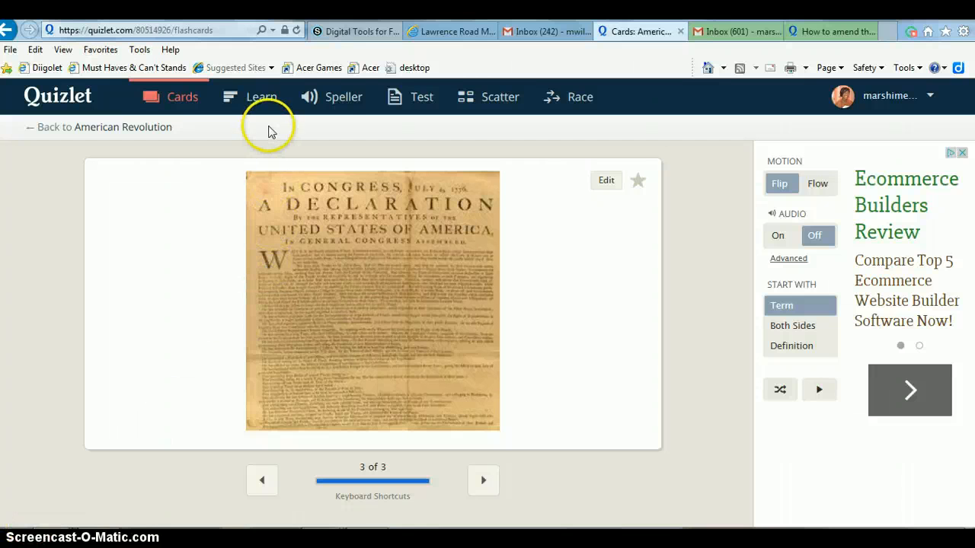
pyautogui.click(404, 103)
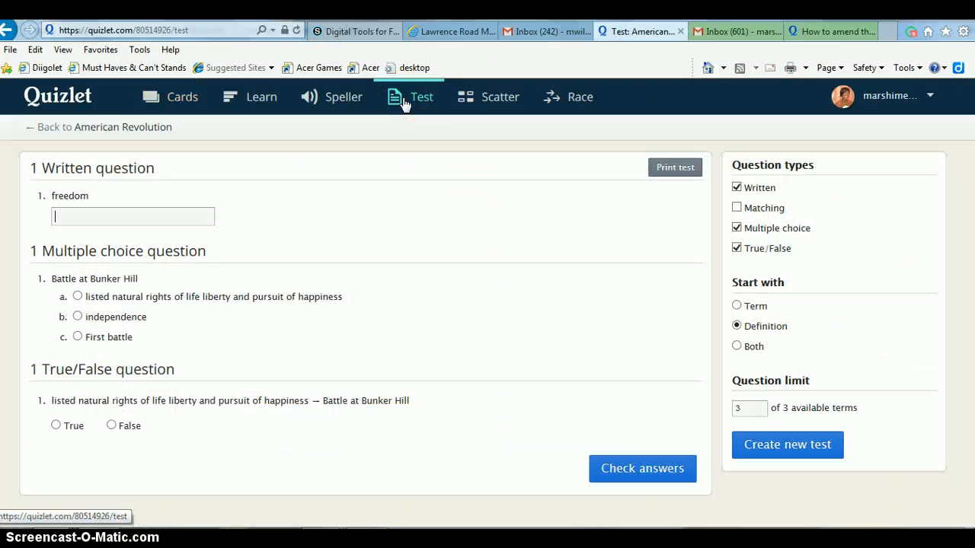
# - Play Scatter, matching First battle with Battle at Bunker Hill, independence with freedom, and the natural rights term with the Declaration picture
pyautogui.click(486, 102)
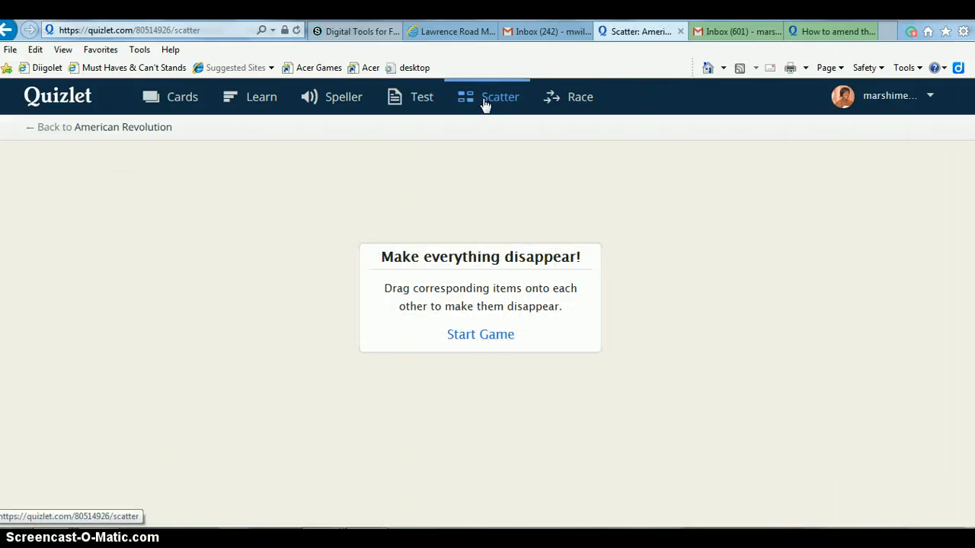
pyautogui.click(499, 337)
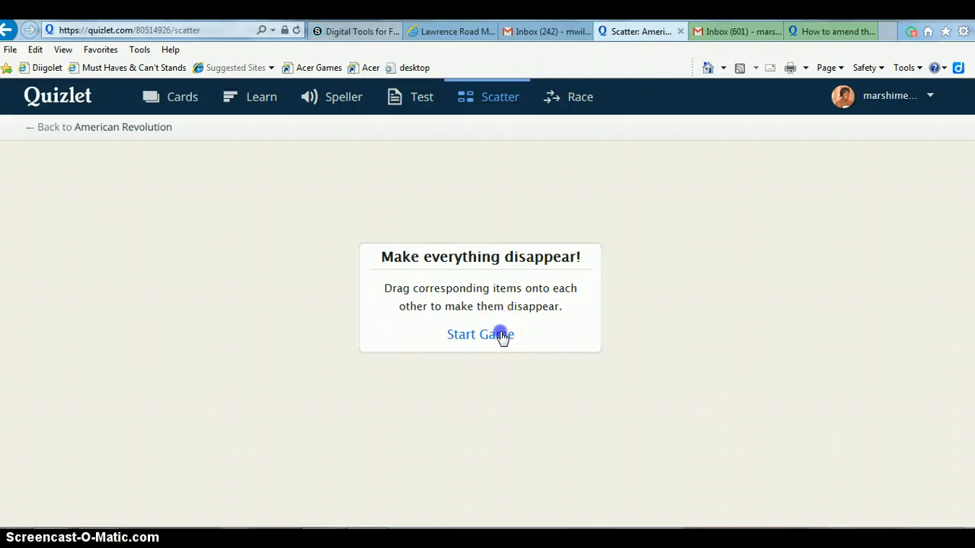
pyautogui.moveTo(296, 235); pyautogui.dragTo(314, 354)
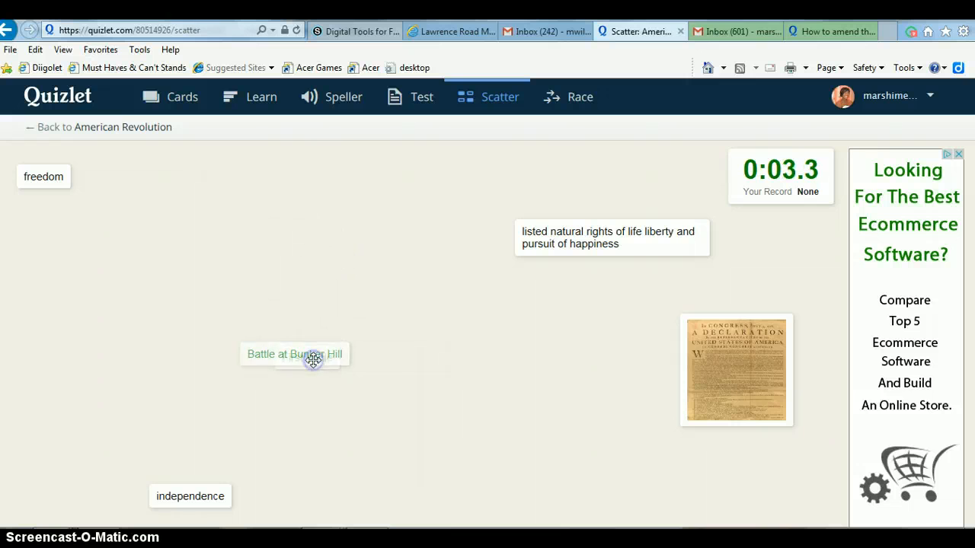
pyautogui.moveTo(172, 493); pyautogui.dragTo(39, 185)
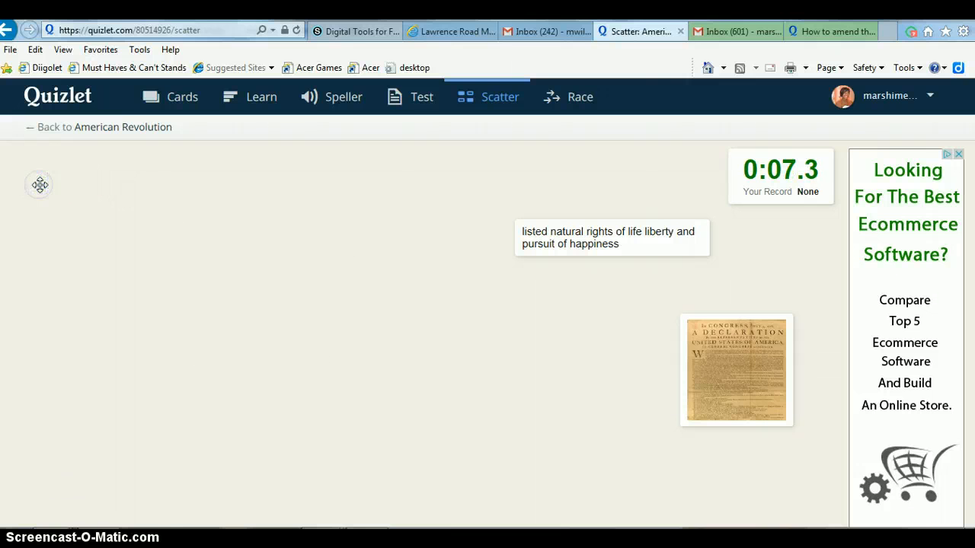
pyautogui.moveTo(707, 239); pyautogui.dragTo(681, 365)
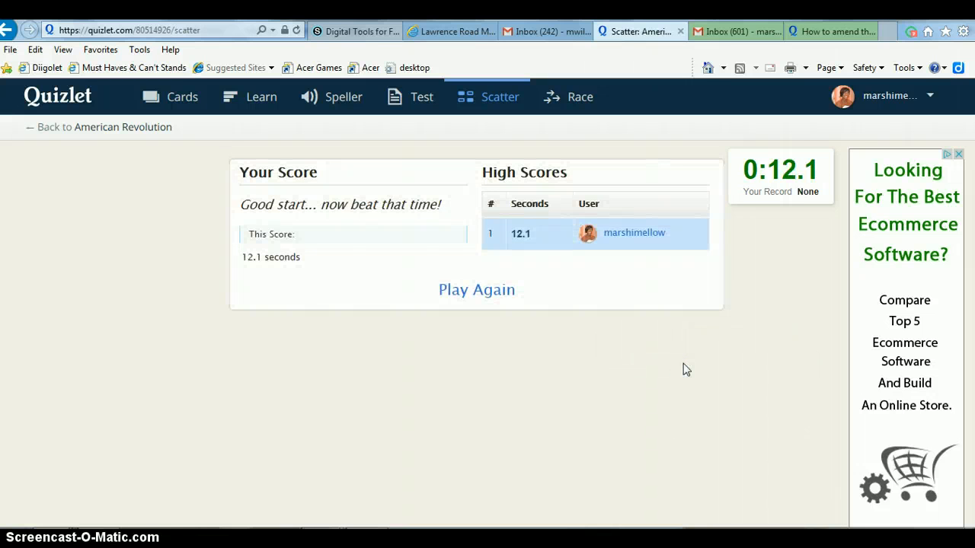
pyautogui.click(692, 297)
pyautogui.click(509, 236)
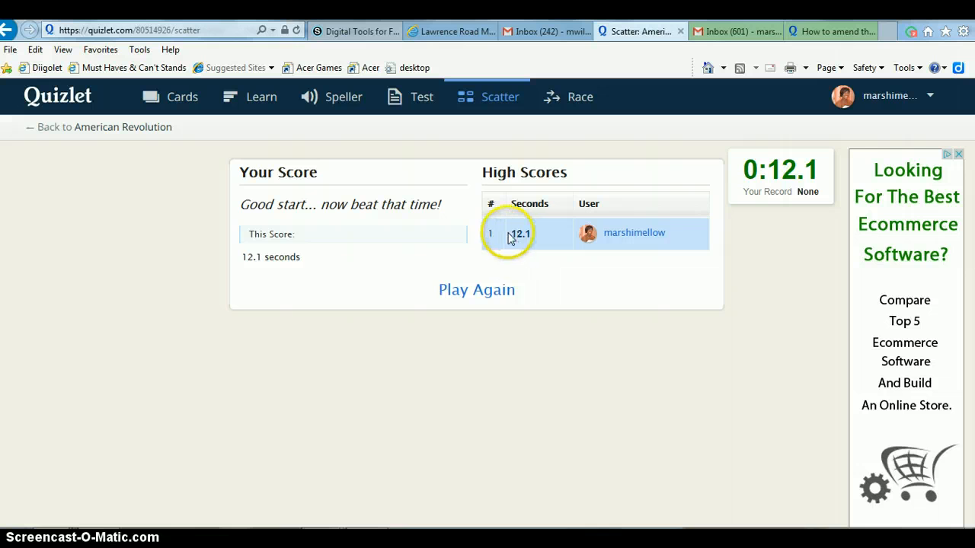
pyautogui.click(510, 237)
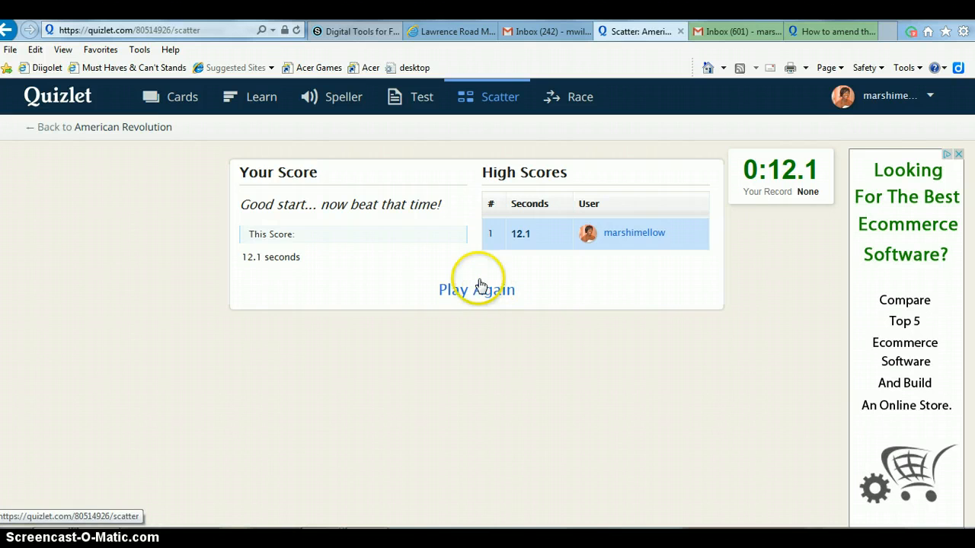
# - Return to the home page and start creating a new class named social studies7
pyautogui.click(57, 95)
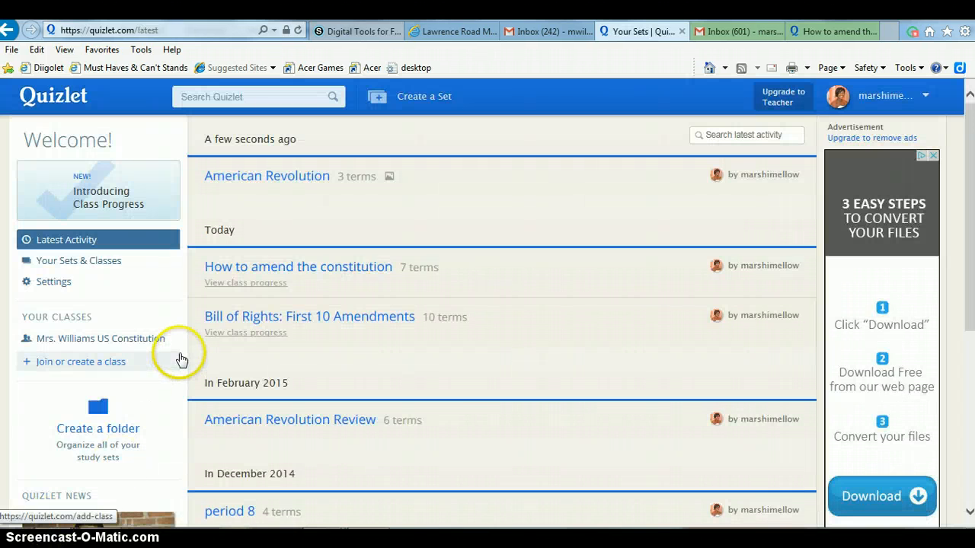
pyautogui.click(72, 368)
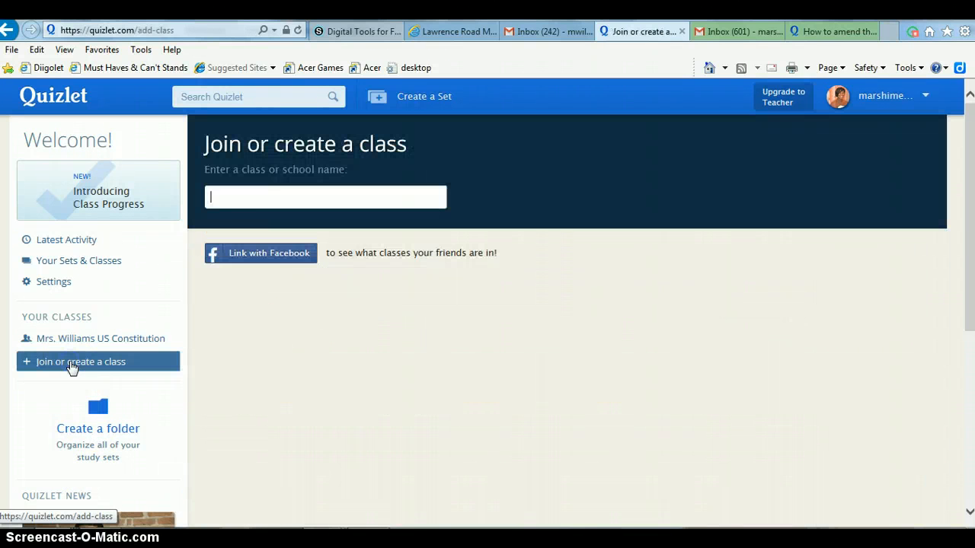
pyautogui.click(254, 198)
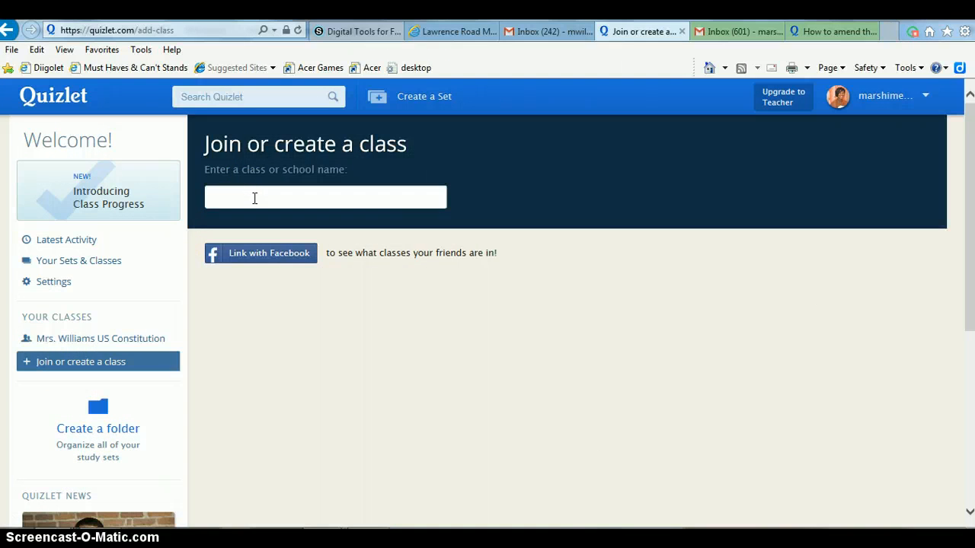
pyautogui.write('socai')
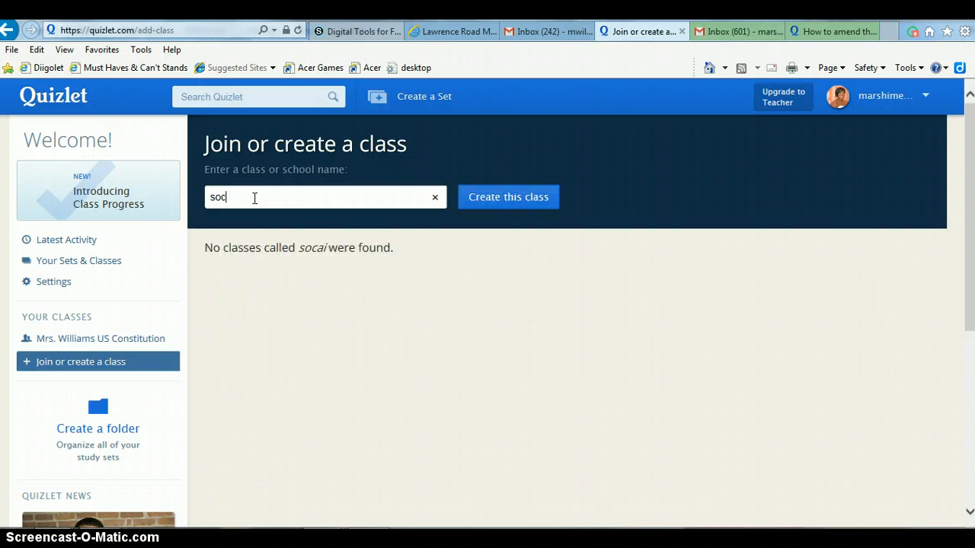
pyautogui.write('l studies7')
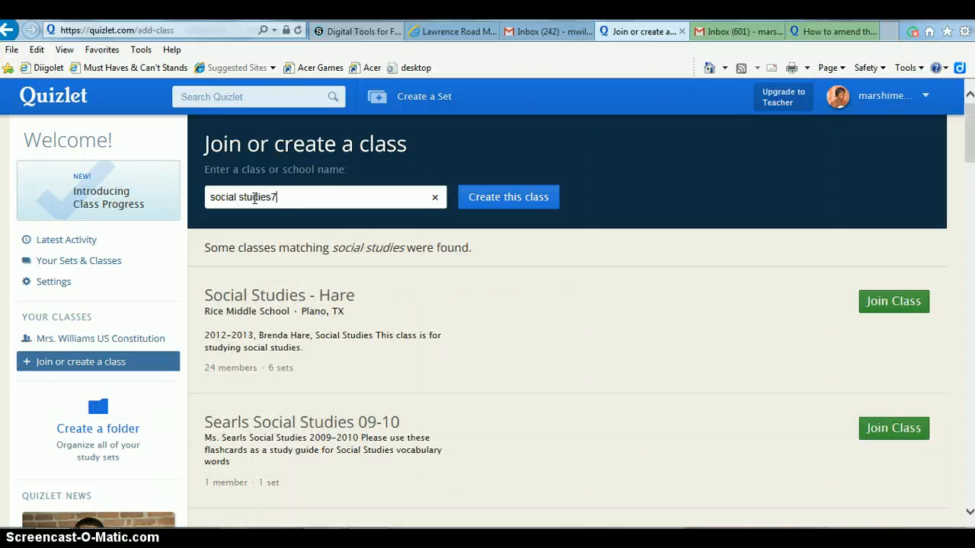
pyautogui.click(491, 198)
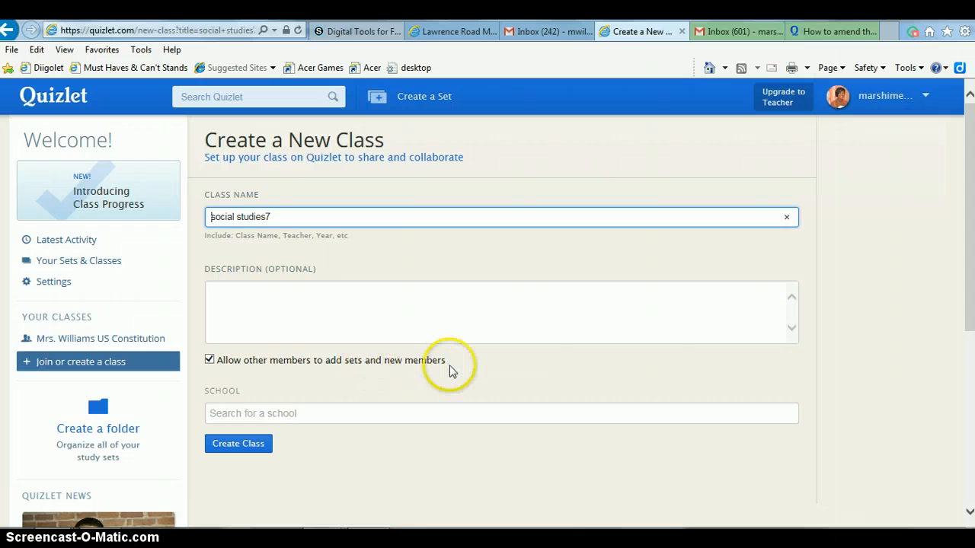
# - Set the class's school to Lawrence Road Middle School, Hempstead, NY, and create the class
pyautogui.click(264, 413)
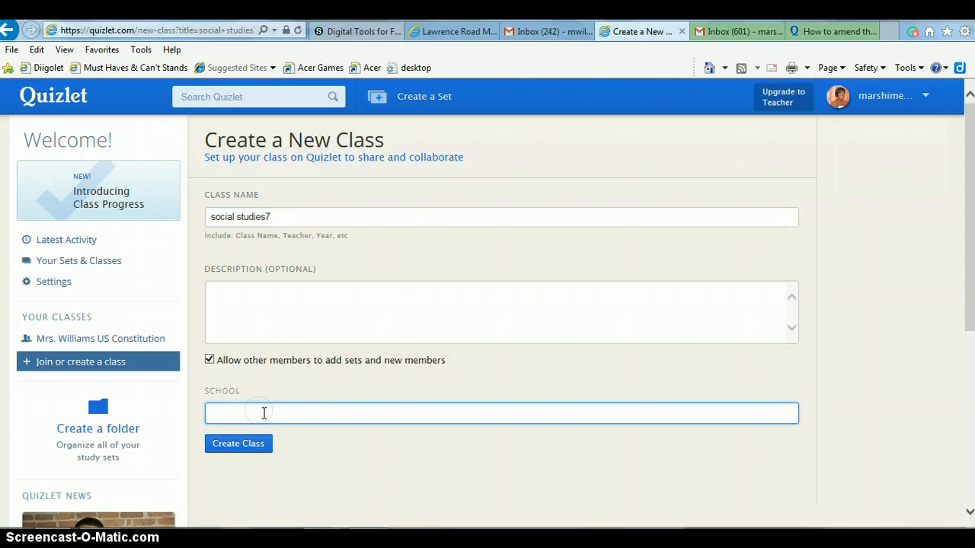
pyautogui.write('Lawrence')
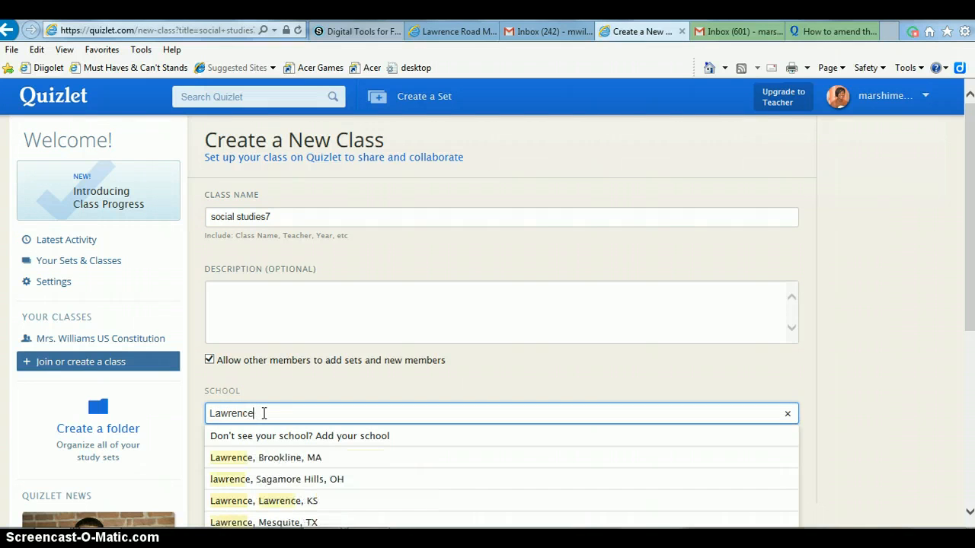
pyautogui.write(' Road Middl')
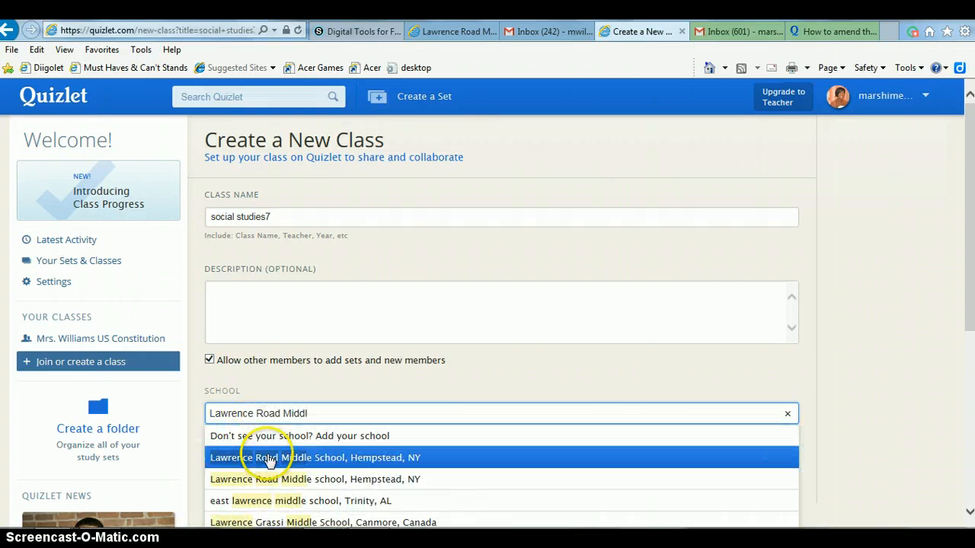
pyautogui.click(271, 460)
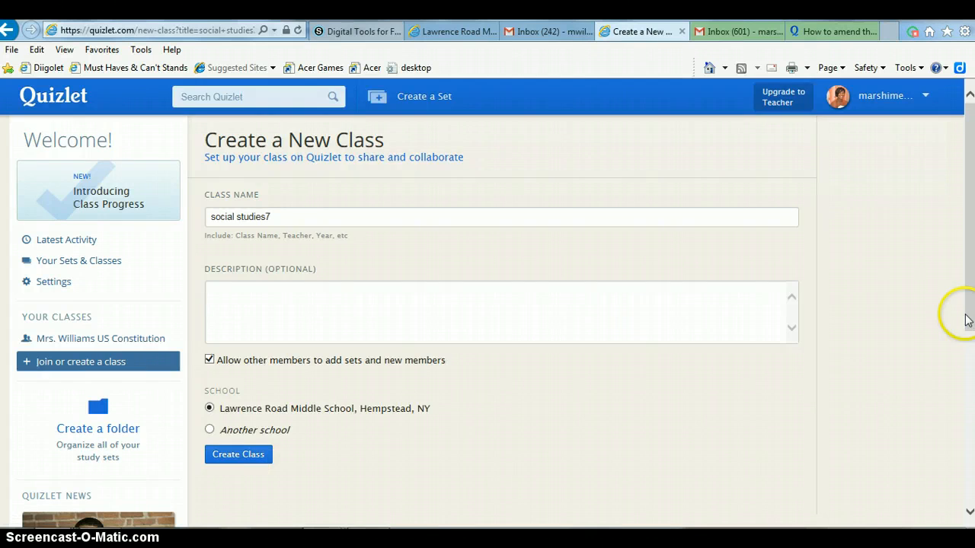
pyautogui.moveTo(964, 317); pyautogui.dragTo(966, 347)
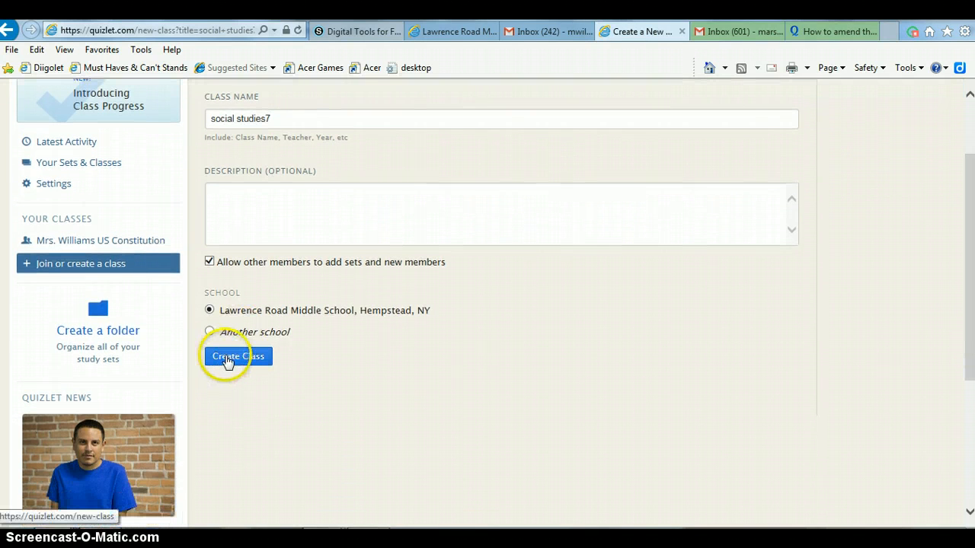
pyautogui.click(232, 358)
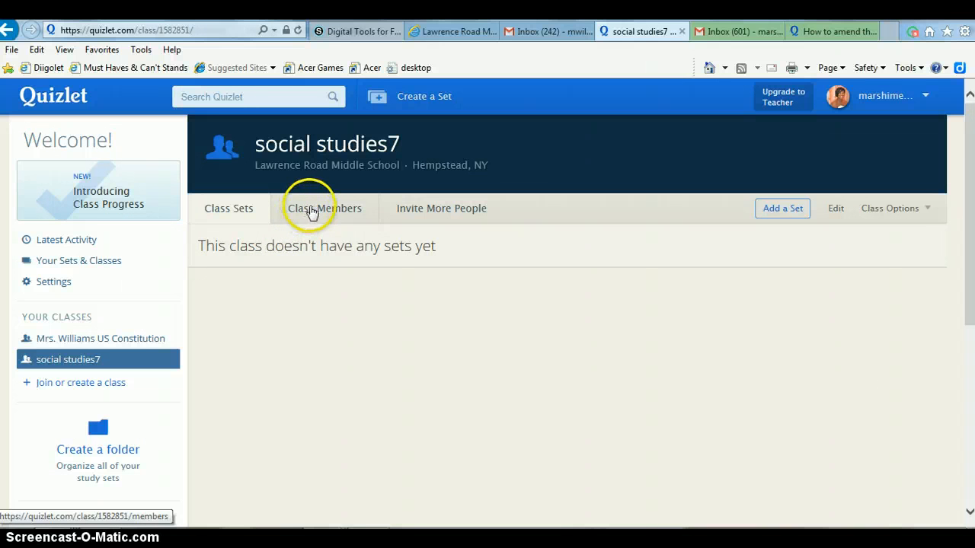
# - View the social studies7 class members and the options for inviting people, and select the automatic join link
pyautogui.click(312, 212)
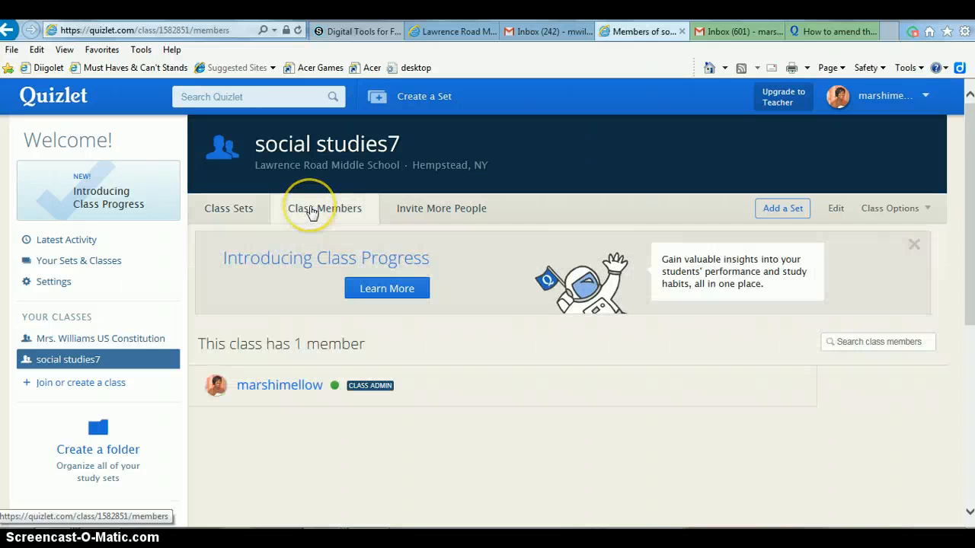
pyautogui.click(448, 217)
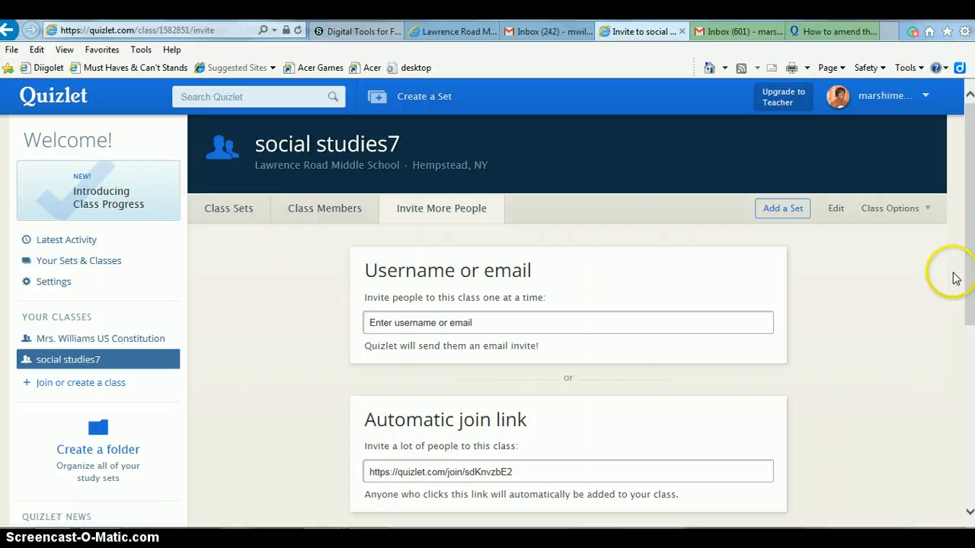
pyautogui.scroll(-3, 959, 272)
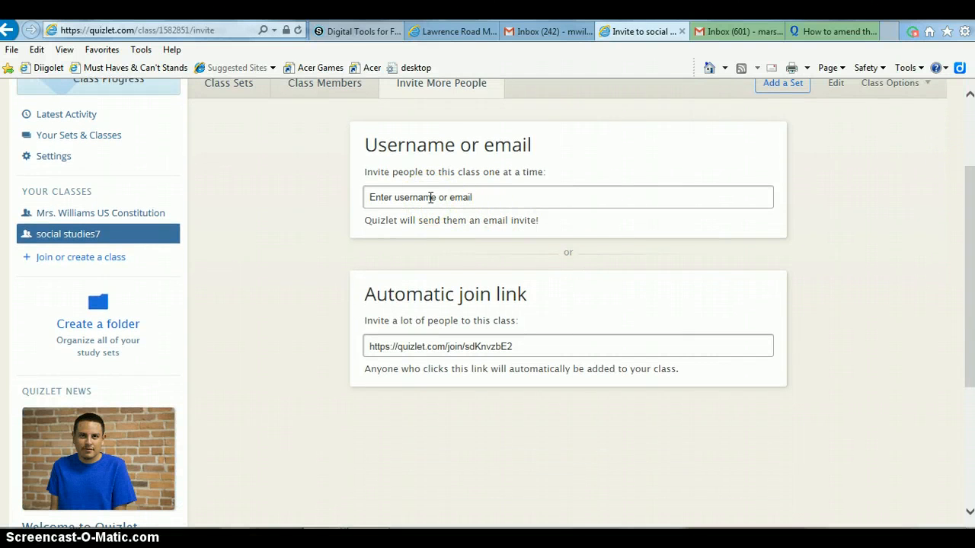
pyautogui.click(421, 197)
pyautogui.click(536, 199)
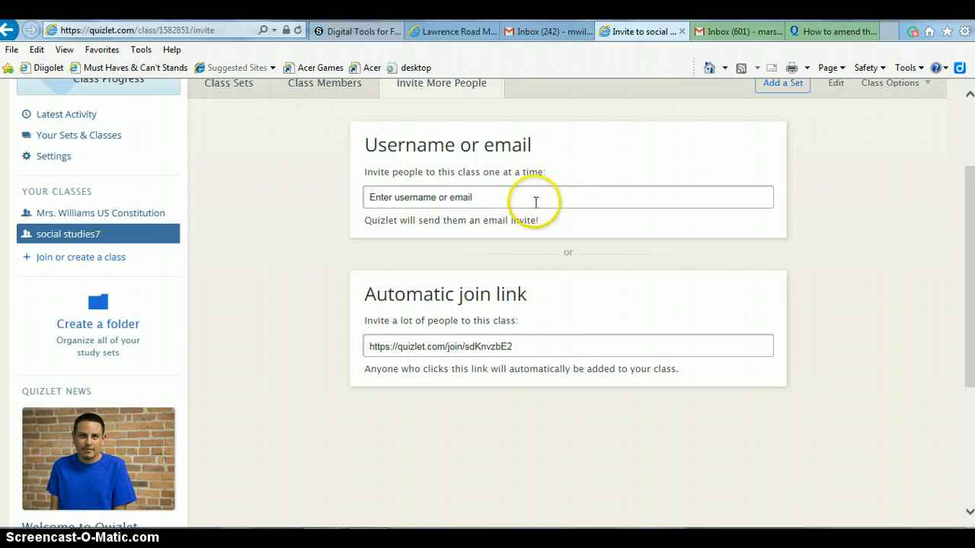
pyautogui.click(533, 348)
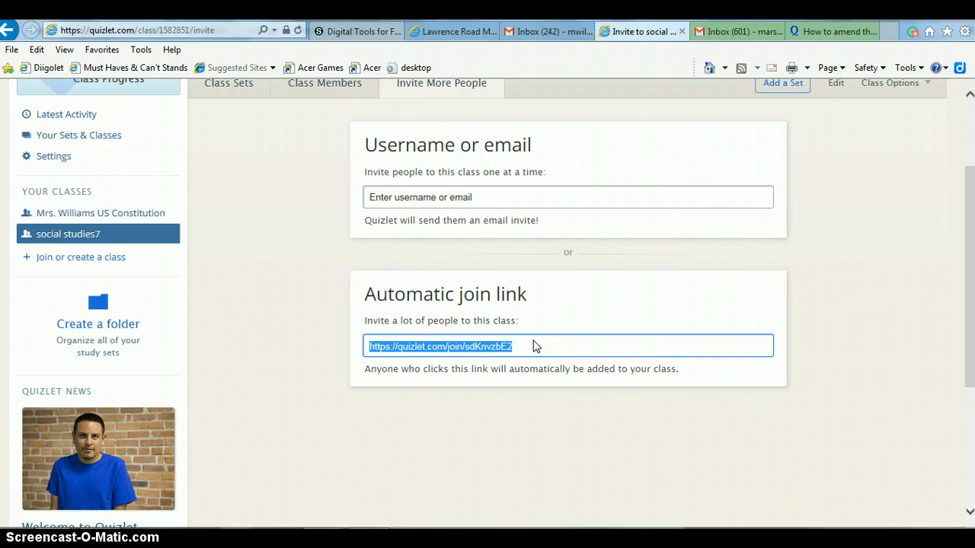
pyautogui.click(556, 345)
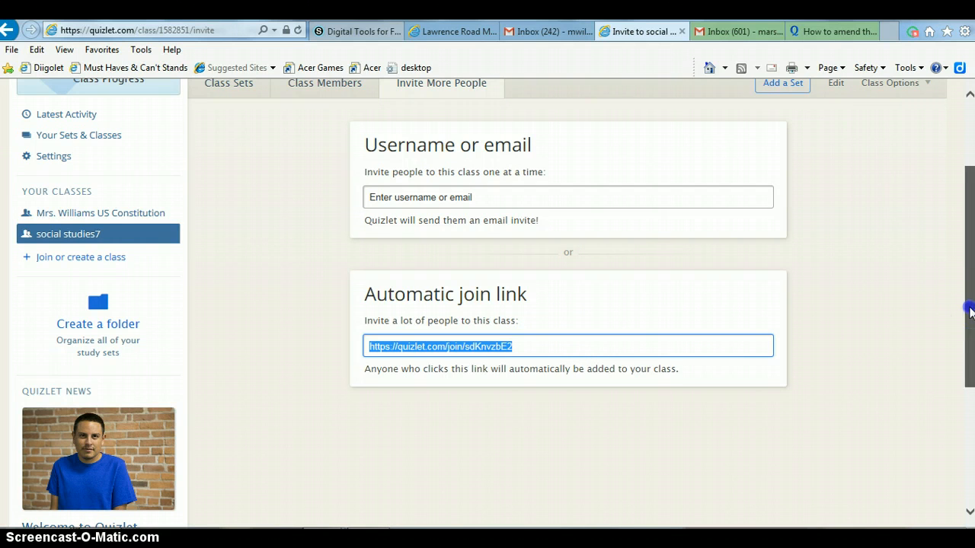
# - Add the American Revolution and American Revolution Review sets to the social studies7 class
pyautogui.moveTo(969, 310); pyautogui.dragTo(964, 278)
pyautogui.click(229, 158)
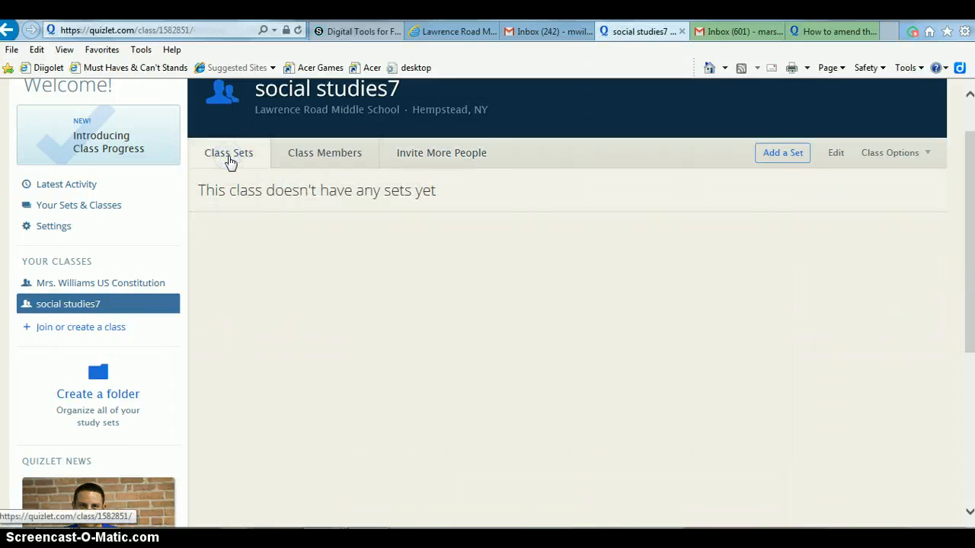
pyautogui.click(783, 155)
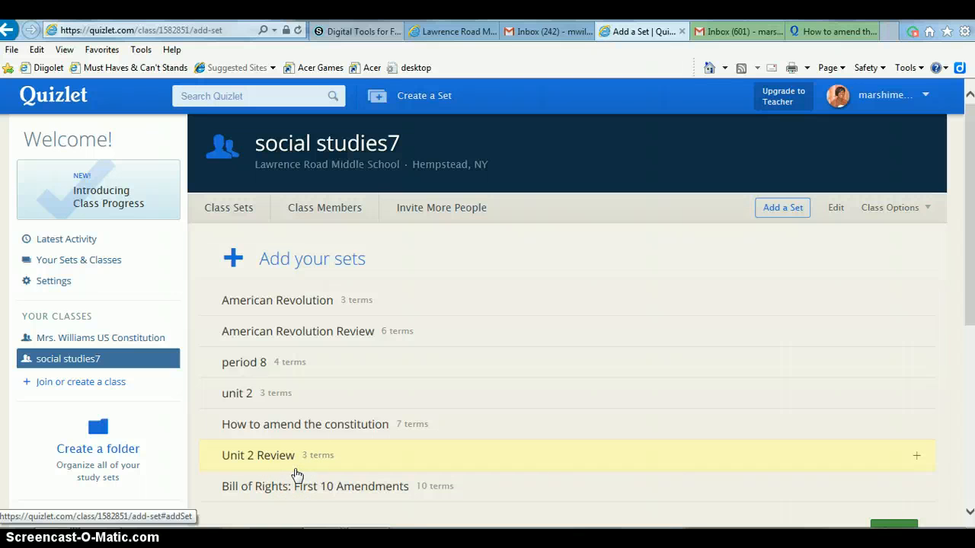
pyautogui.click(297, 304)
pyautogui.click(296, 304)
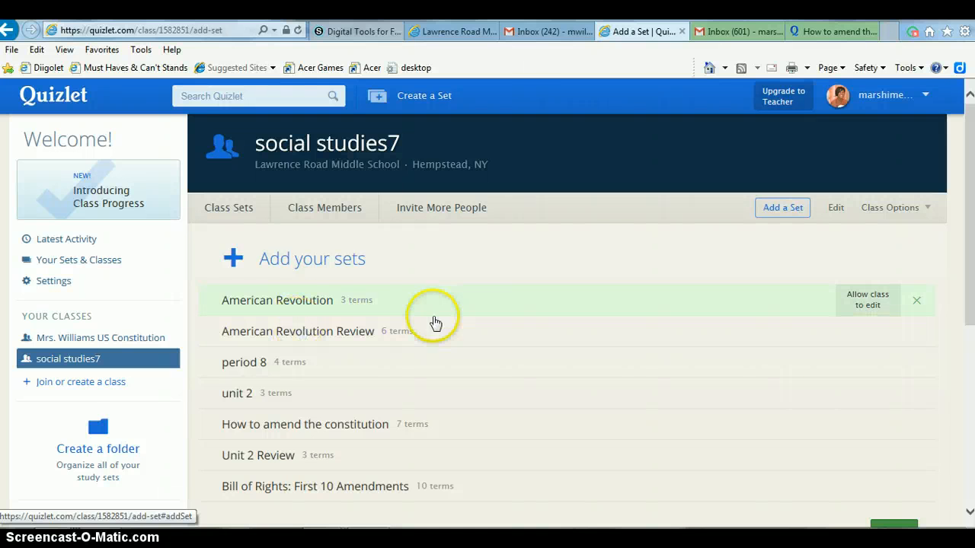
pyautogui.click(279, 338)
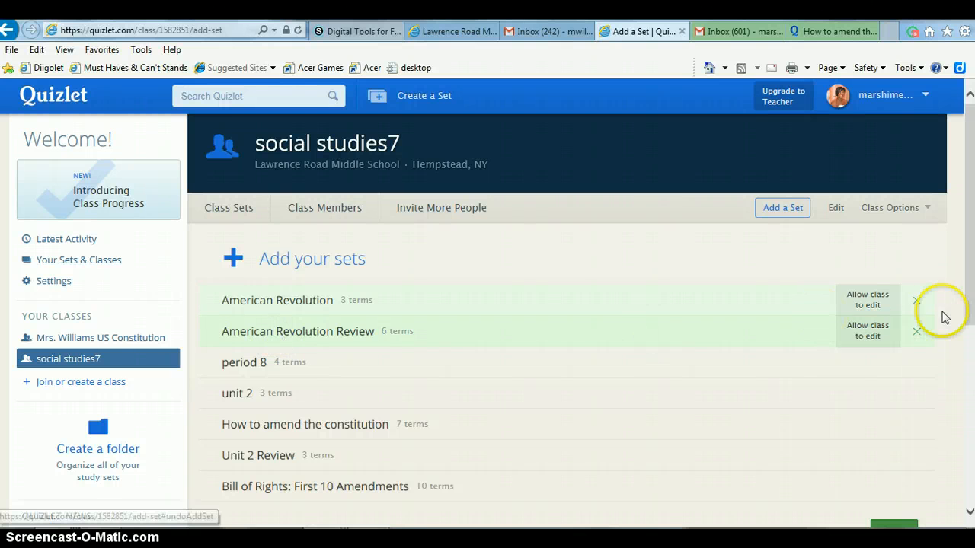
pyautogui.moveTo(965, 317); pyautogui.dragTo(967, 378)
pyautogui.click(897, 411)
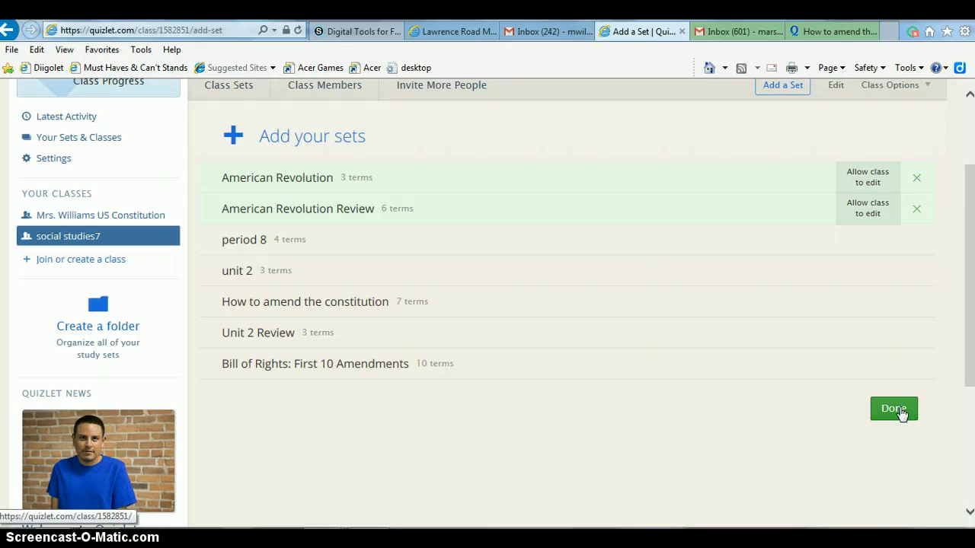
pyautogui.click(895, 409)
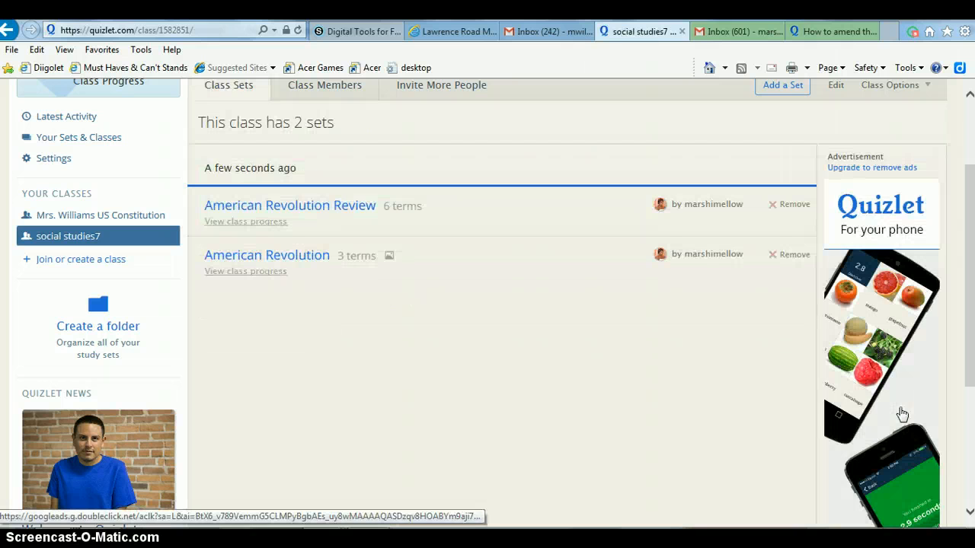
pyautogui.scroll(2, 961, 327)
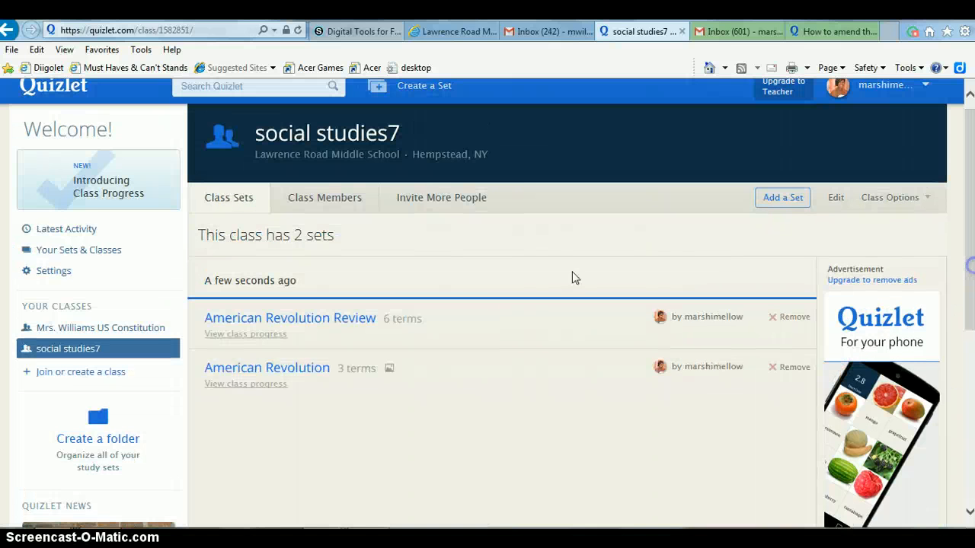
pyautogui.click(307, 364)
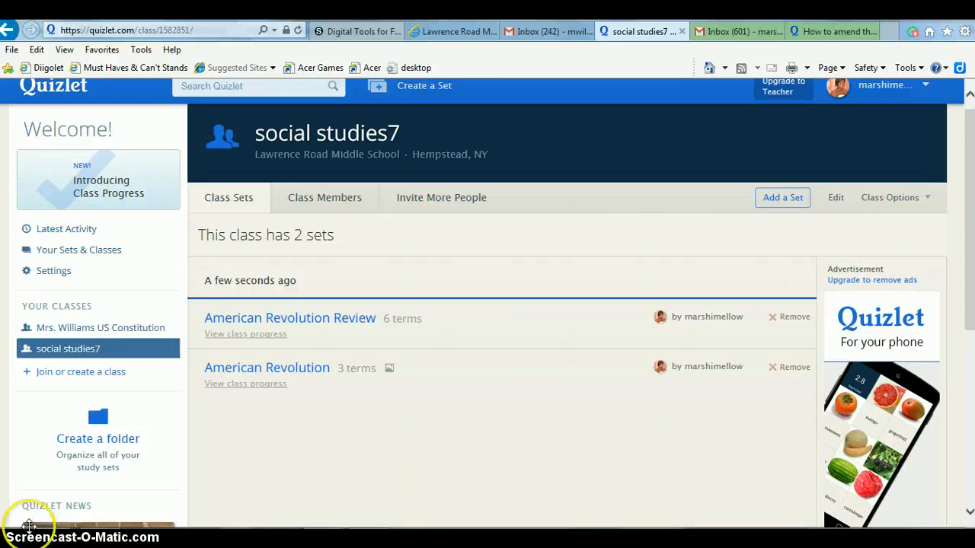
# - Create a new folder named constitution without a description
pyautogui.click(79, 438)
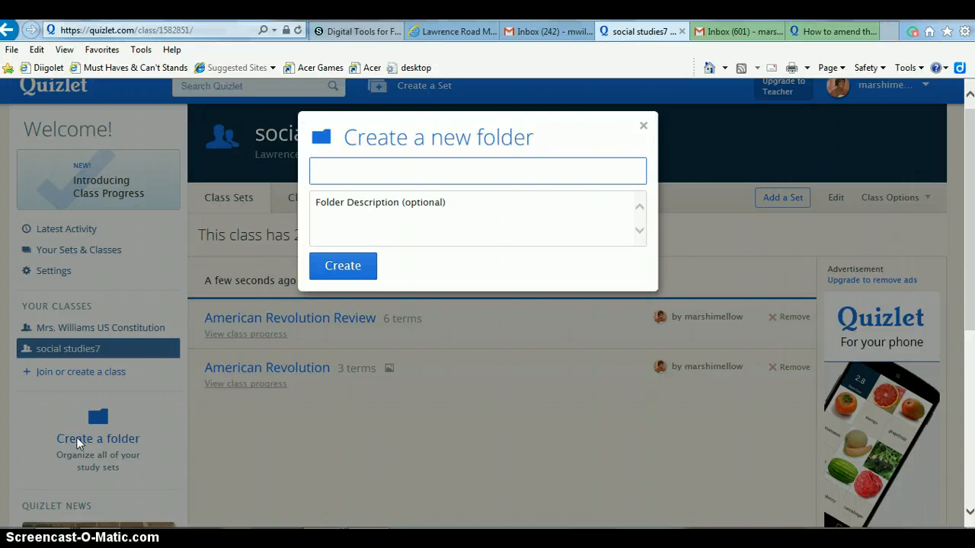
pyautogui.write('constitution')
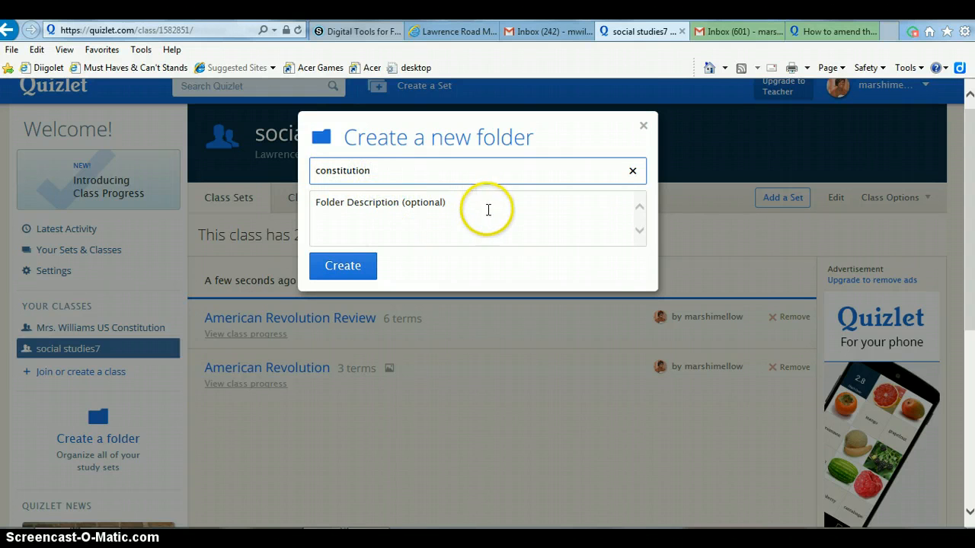
pyautogui.click(350, 271)
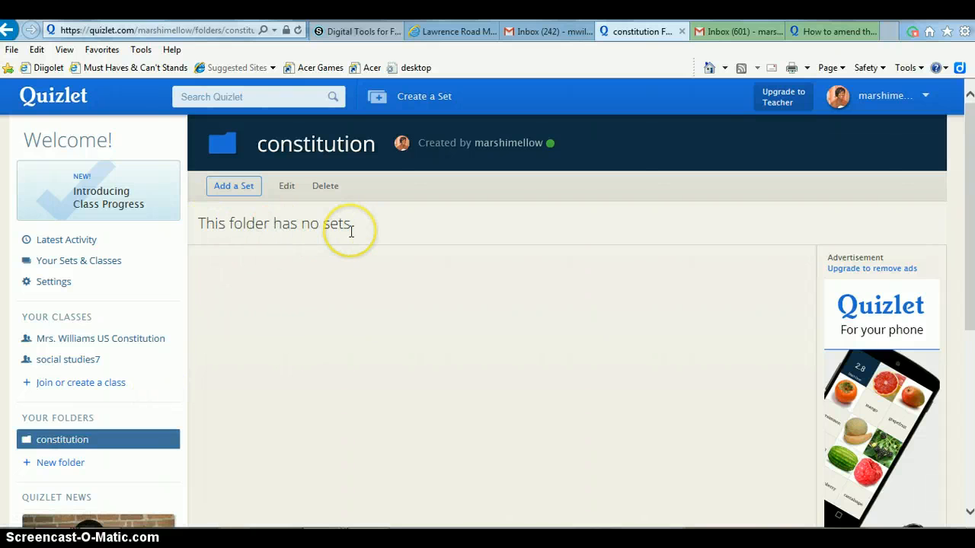
# - Add the sets How to amend the constitution and Bill of Rights: First 10 Amendments to the constitution folder
pyautogui.click(239, 190)
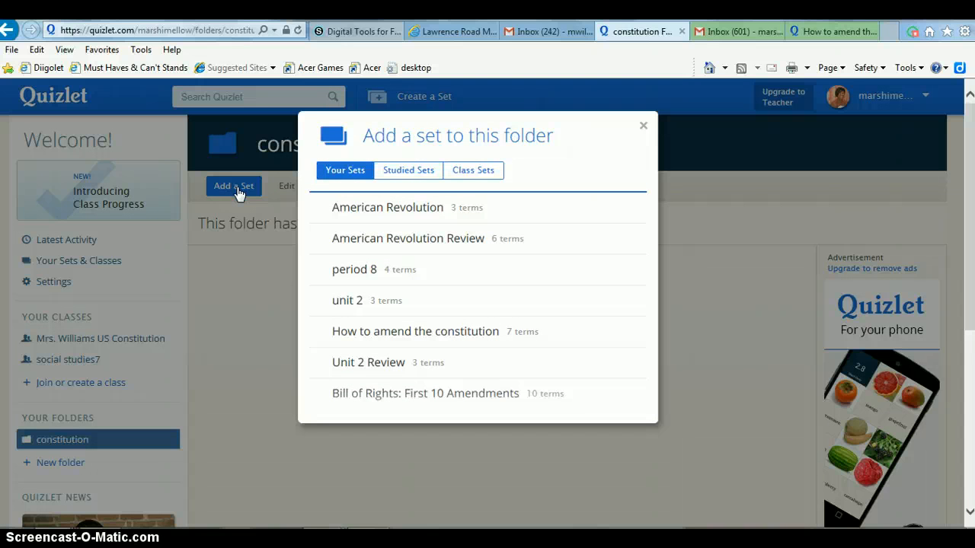
pyautogui.moveTo(398, 328)
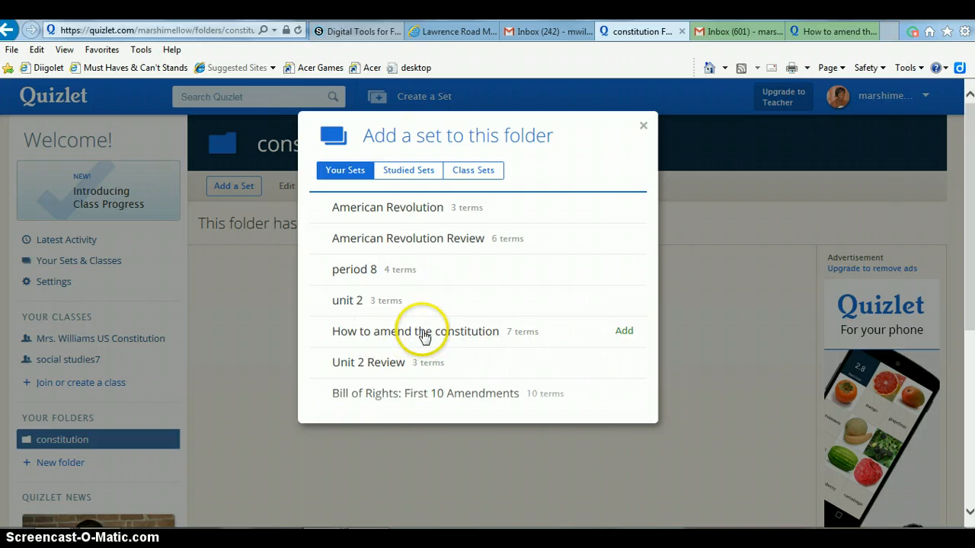
pyautogui.click(423, 338)
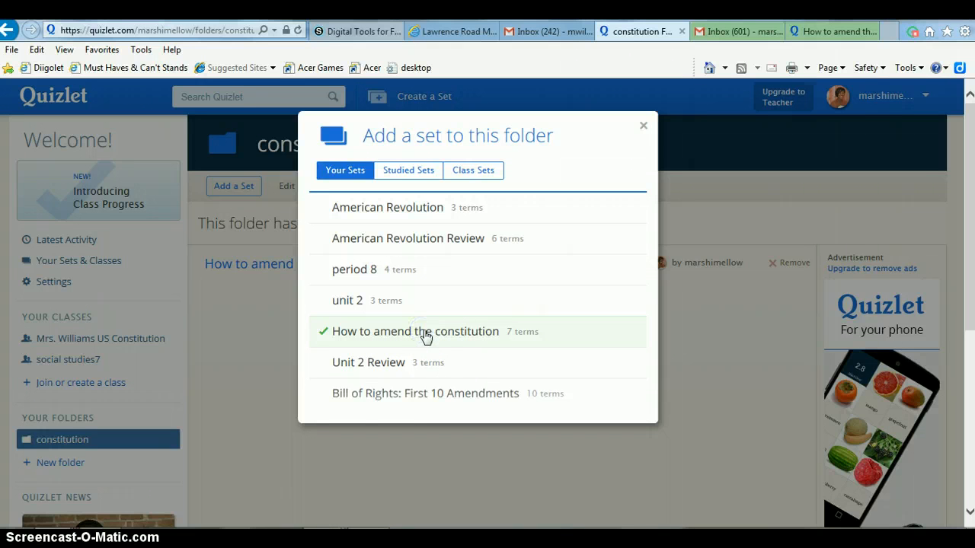
pyautogui.click(403, 401)
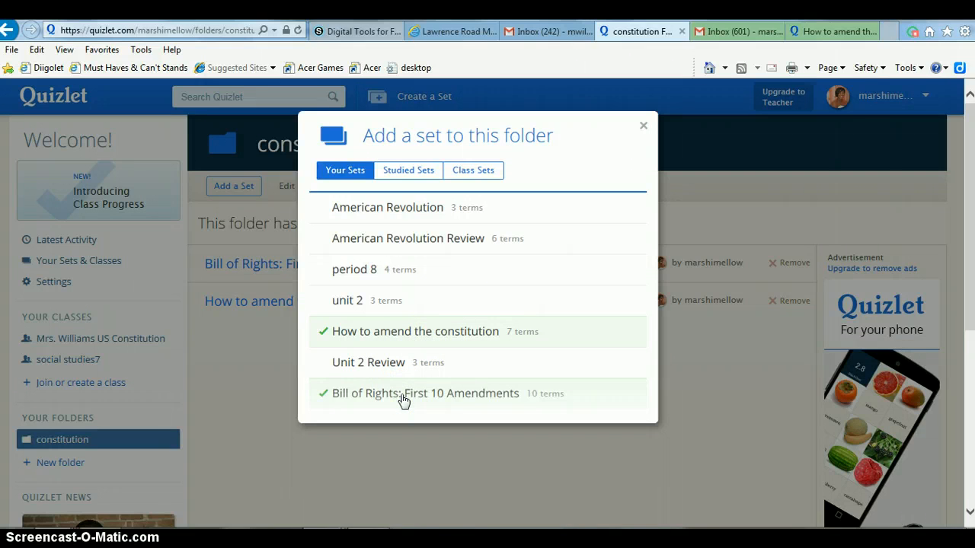
pyautogui.click(642, 127)
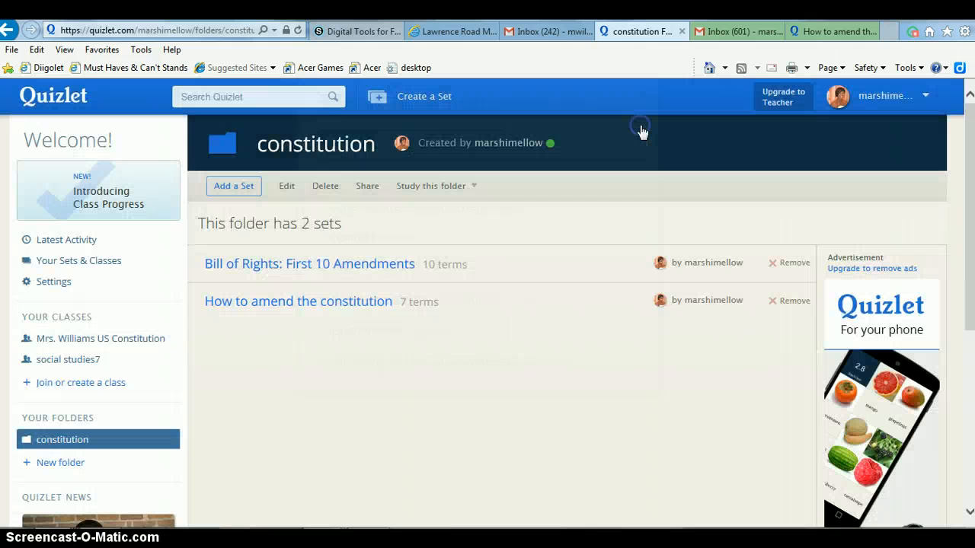